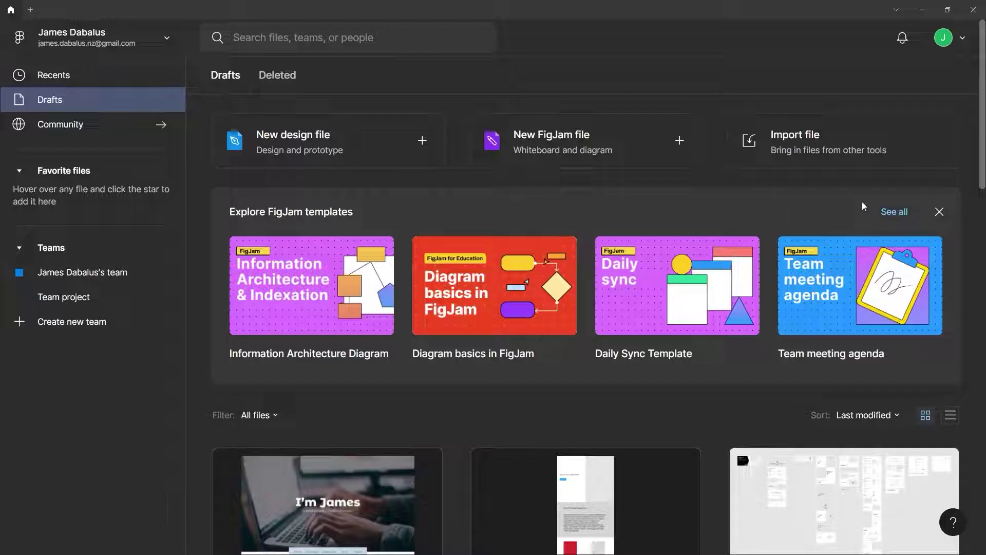
# - Search the full FigJam template gallery for 'website', browse the results, then close the gallery
pyautogui.click(899, 212)
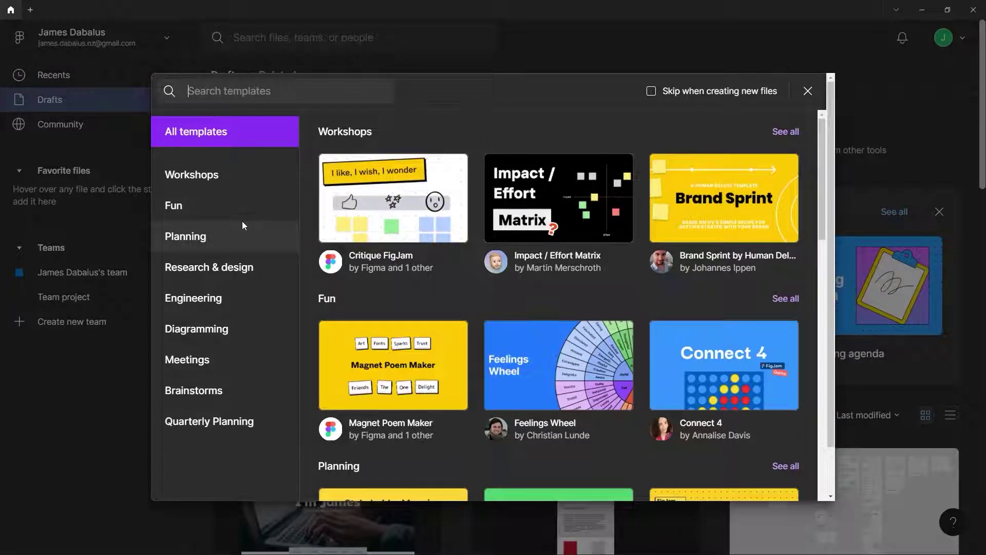
pyautogui.click(248, 91)
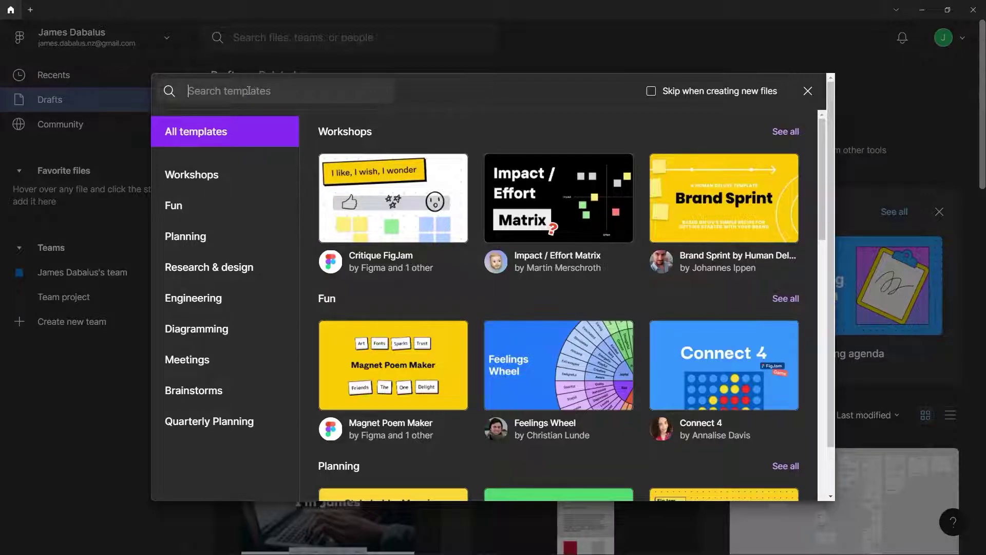
pyautogui.write('website')
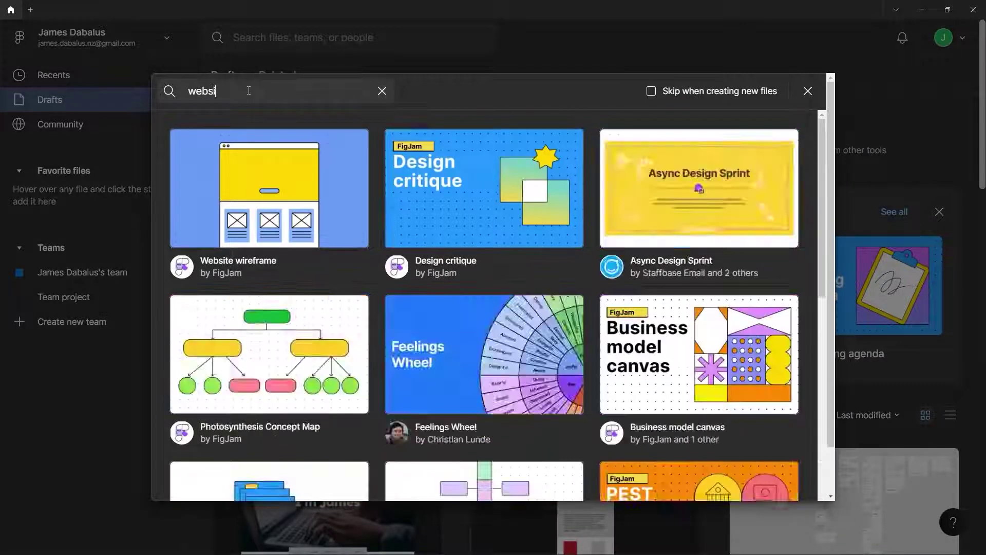
pyautogui.scroll(-5, 411, 257)
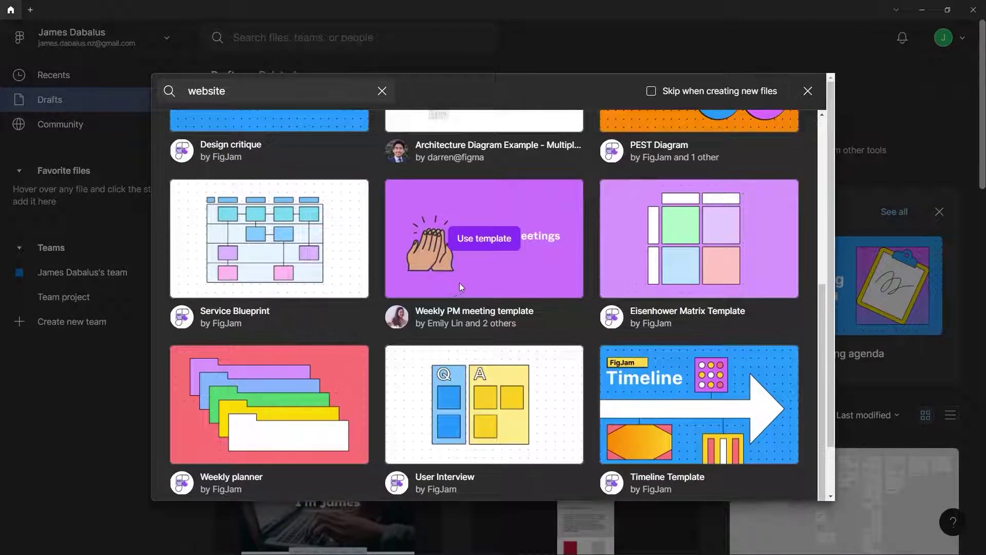
pyautogui.scroll(-2, 459, 282)
pyautogui.scroll(4, 511, 304)
pyautogui.scroll(3, 510, 303)
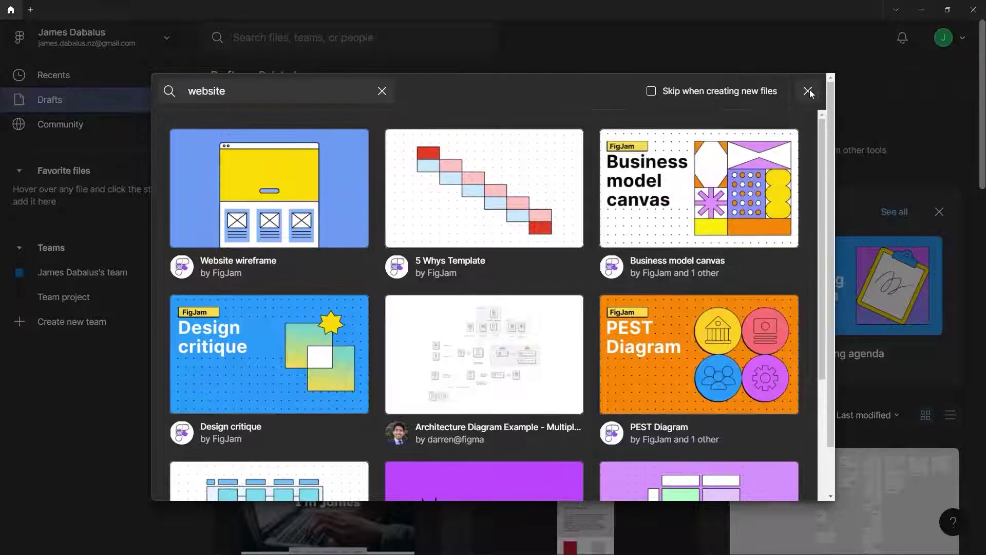
pyautogui.click(808, 91)
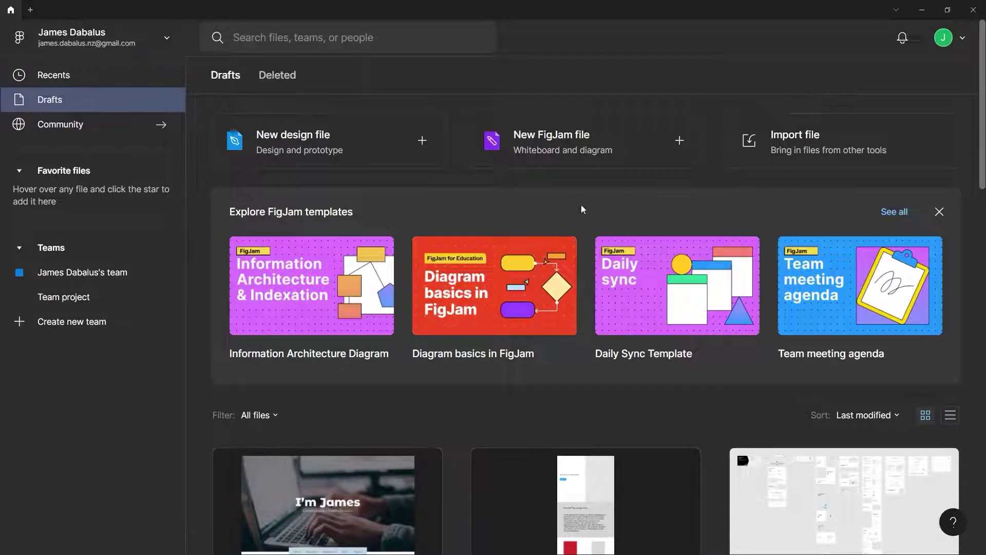
# - Browse the Figma Community page and bring up resources tagged #web
pyautogui.click(72, 129)
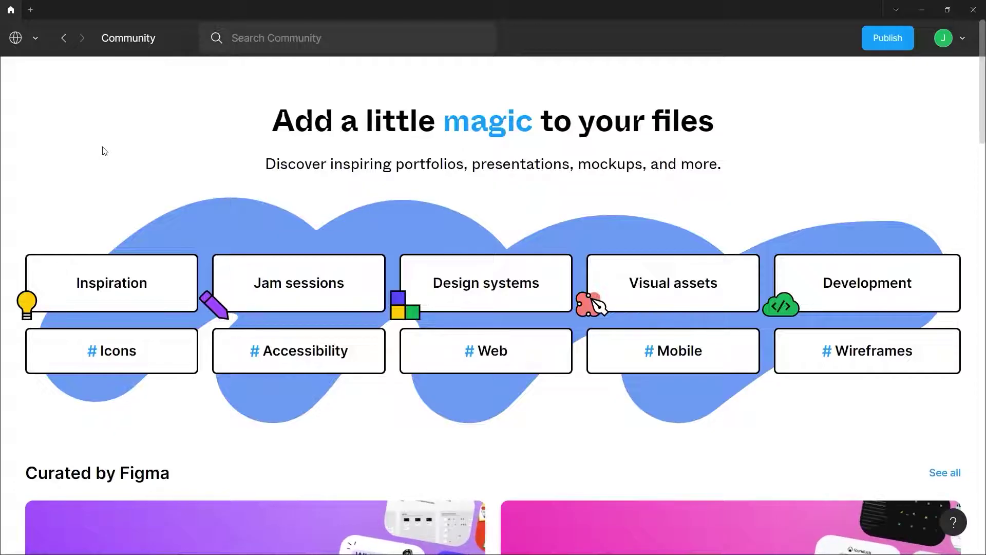
pyautogui.scroll(-9, 314, 341)
pyautogui.scroll(-13, 315, 338)
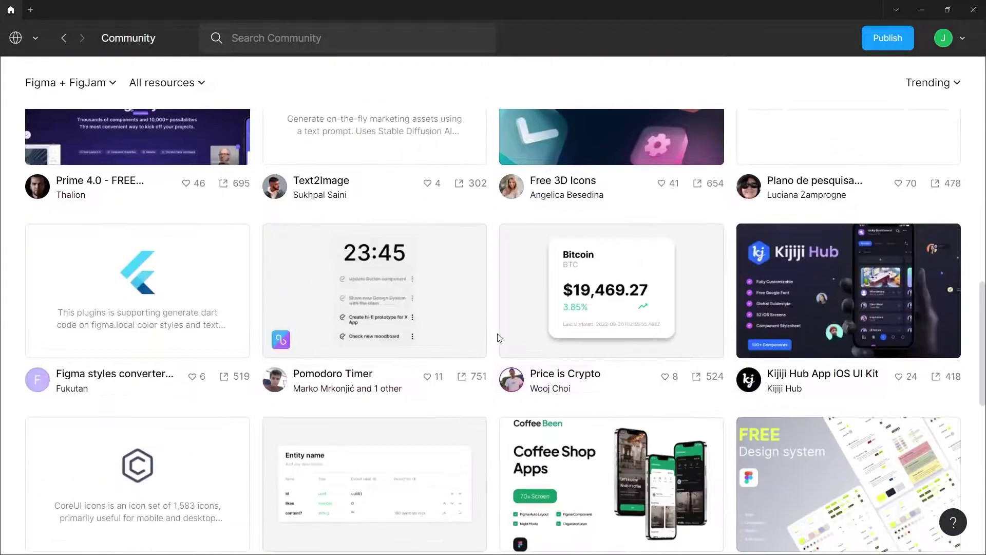
pyautogui.scroll(-8, 462, 350)
pyautogui.scroll(20, 474, 358)
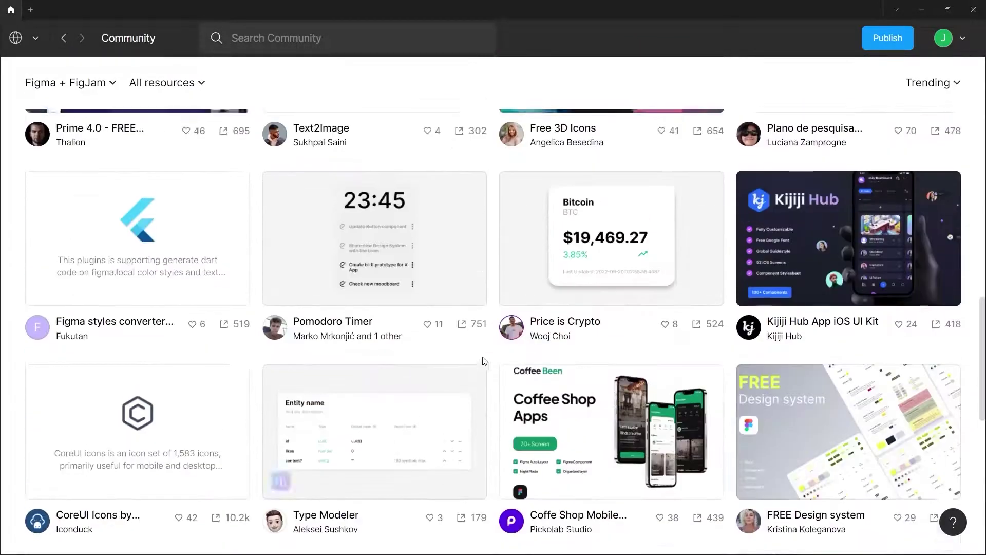
pyautogui.scroll(10, 496, 364)
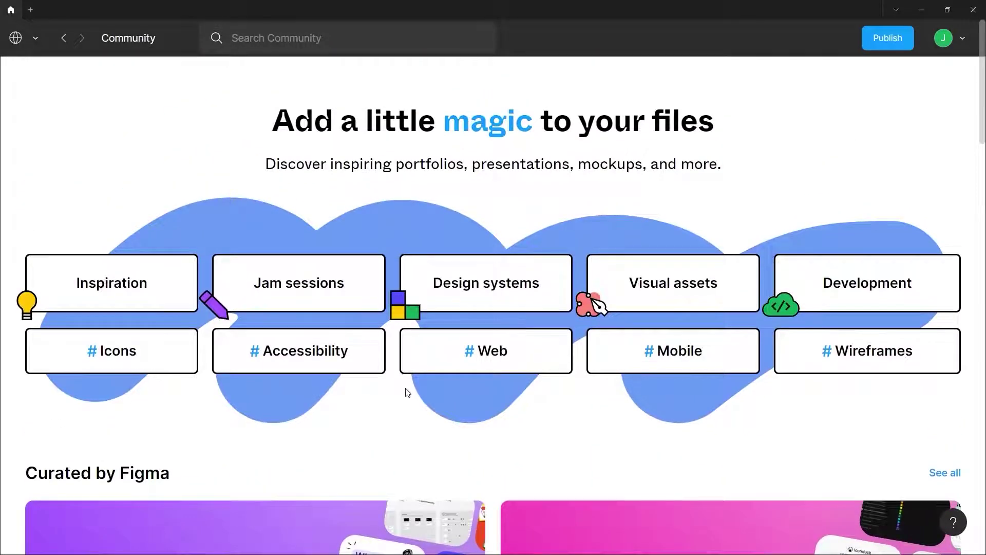
pyautogui.click(512, 351)
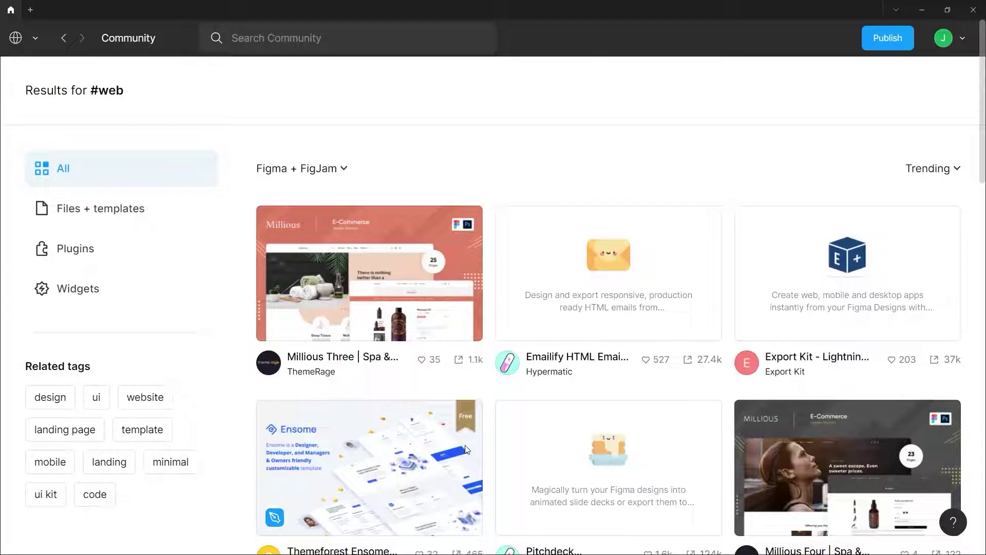
pyautogui.scroll(-4, 467, 452)
pyautogui.scroll(4, 468, 456)
# - Open the Millious Three Spa & Beauty Salon template, load its file preview and read the description
pyautogui.click(337, 296)
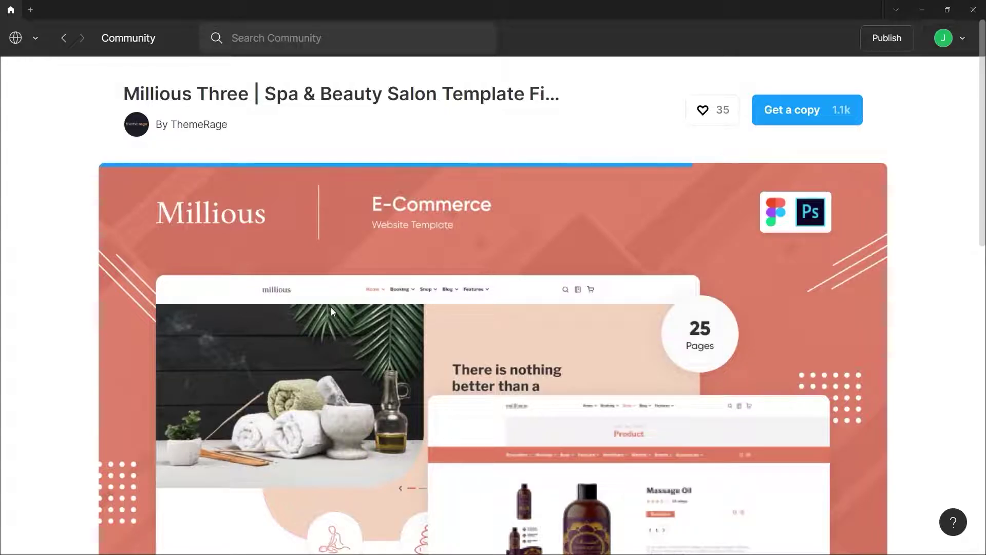
pyautogui.scroll(-3, 338, 344)
pyautogui.click(338, 344)
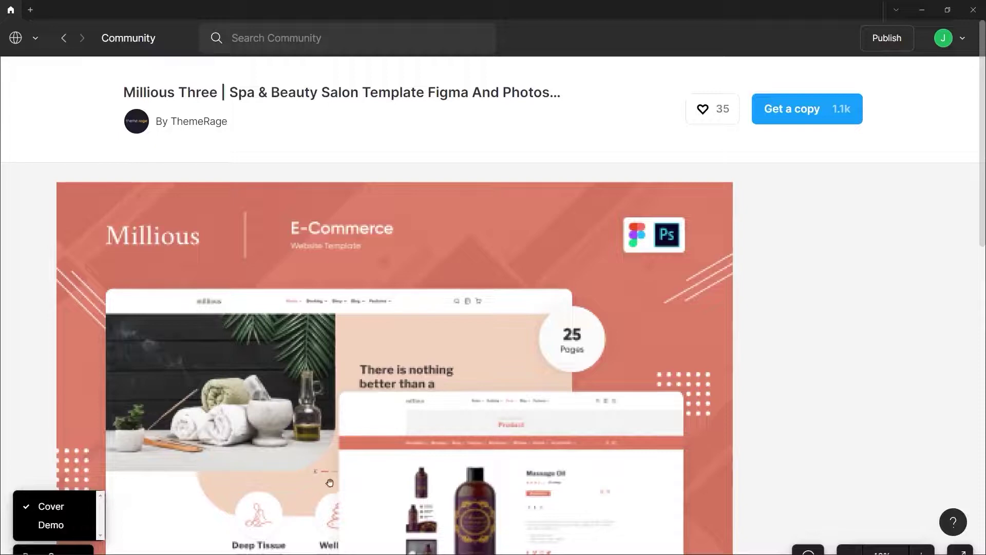
pyautogui.scroll(-3, 367, 437)
pyautogui.scroll(-6, 369, 440)
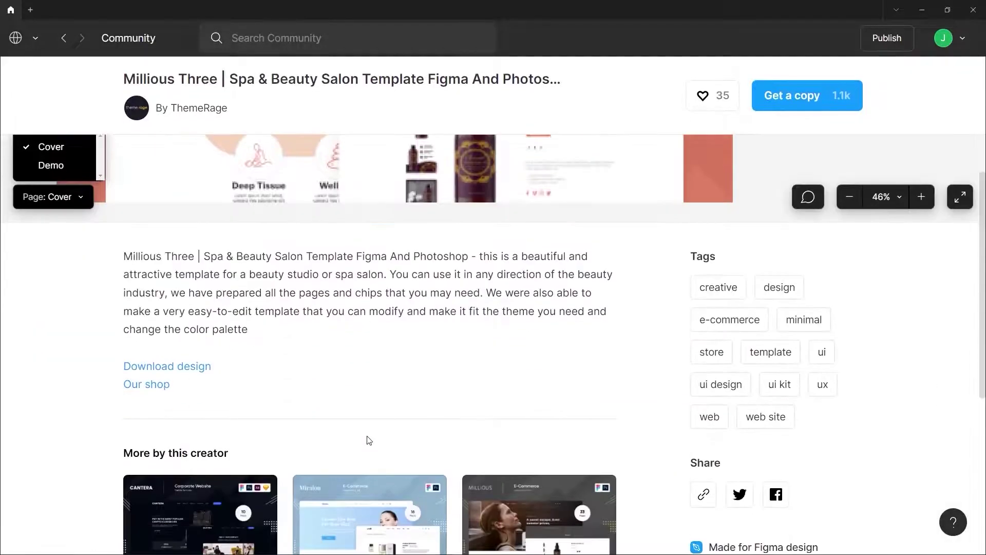
pyautogui.scroll(9, 545, 458)
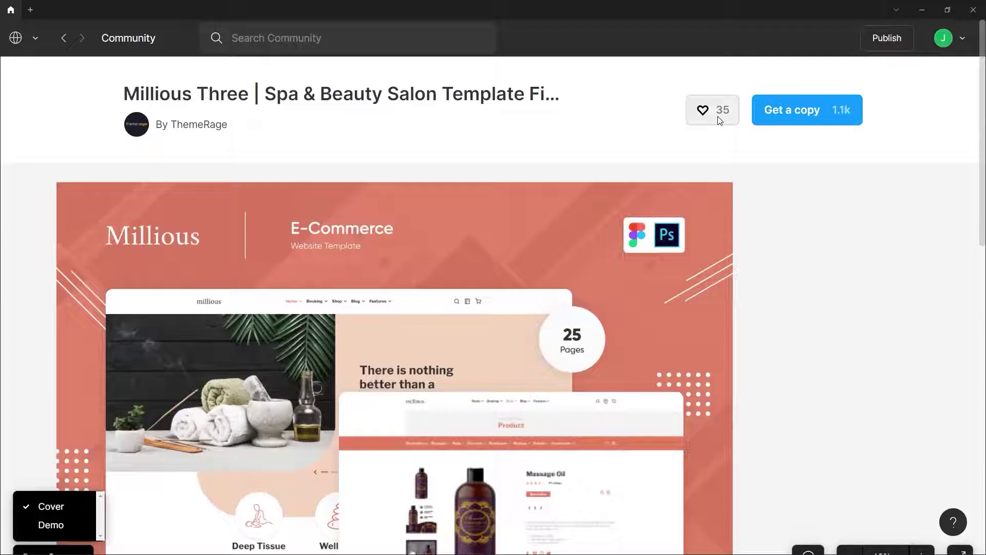
# - Copy the Millious Three template into Drafts and show its Demo page frames
pyautogui.click(825, 125)
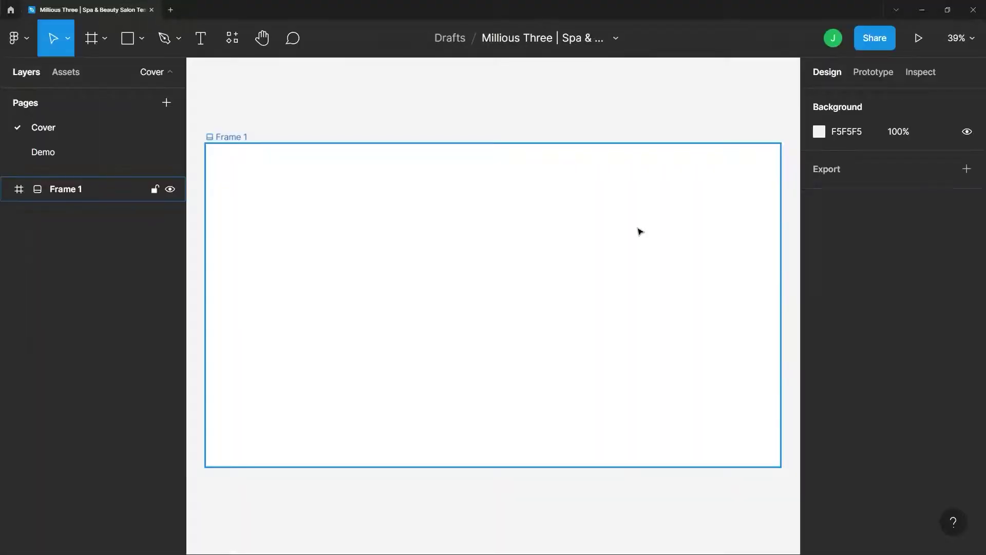
pyautogui.click(52, 153)
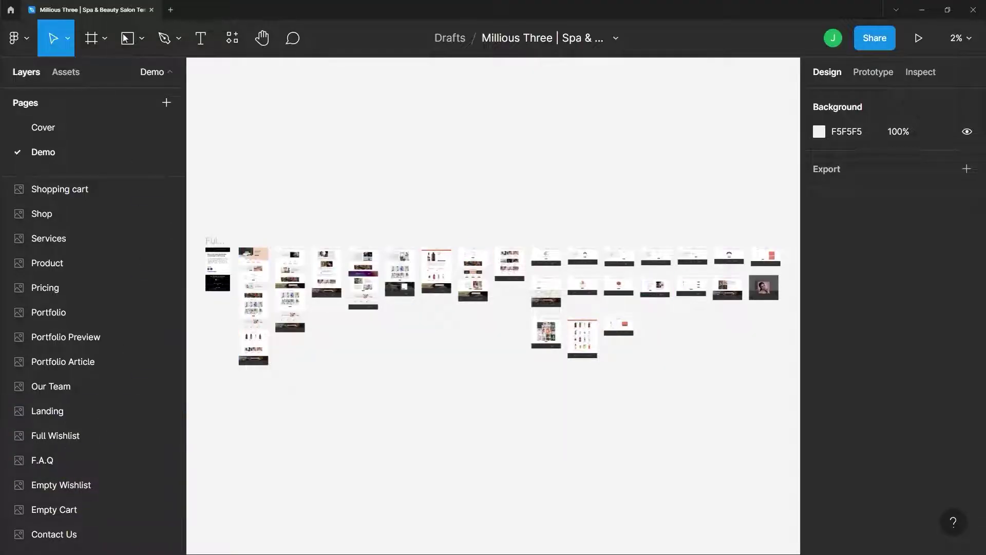
# - Close the template draft and search Community for 'figma ios ui kit', browsing the 101 results
pyautogui.click(152, 9)
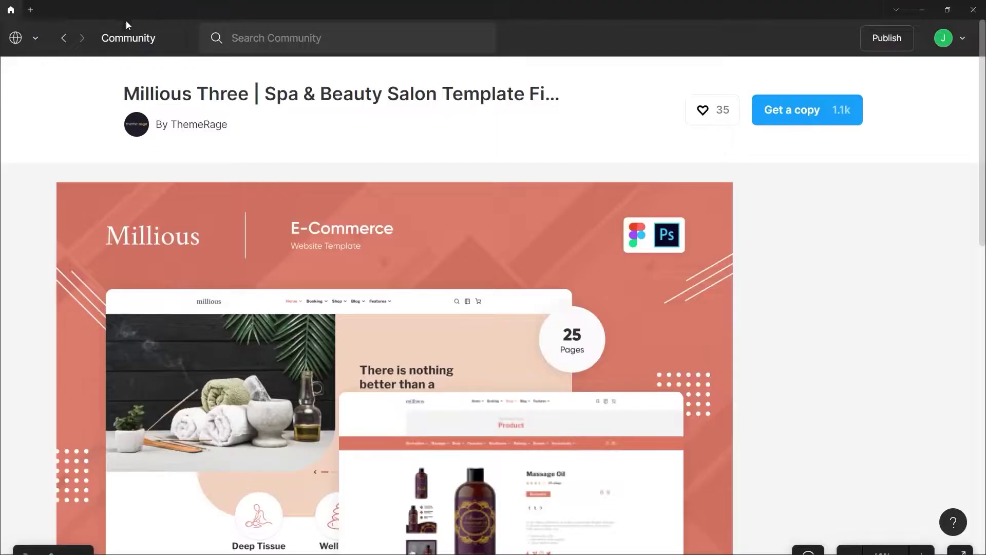
pyautogui.click(65, 40)
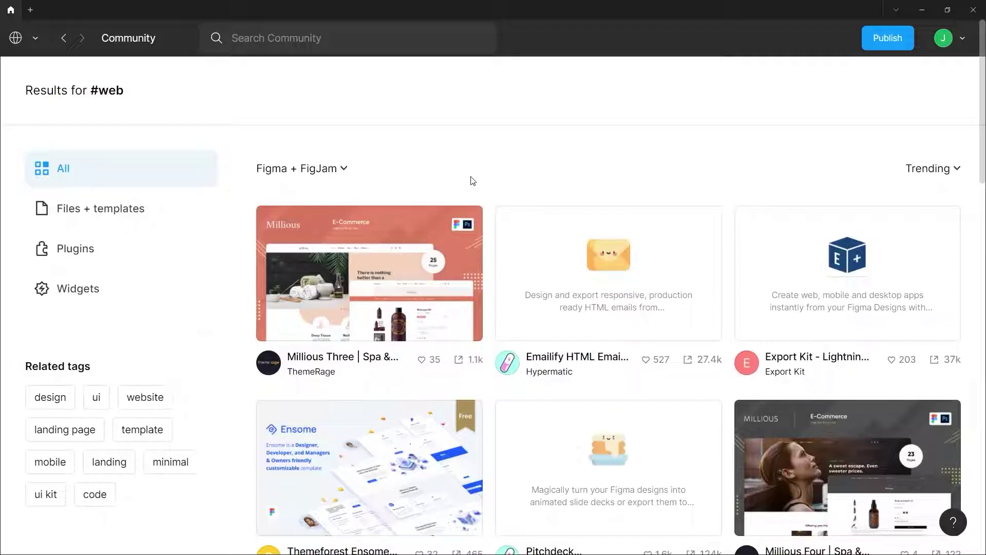
pyautogui.click(360, 45)
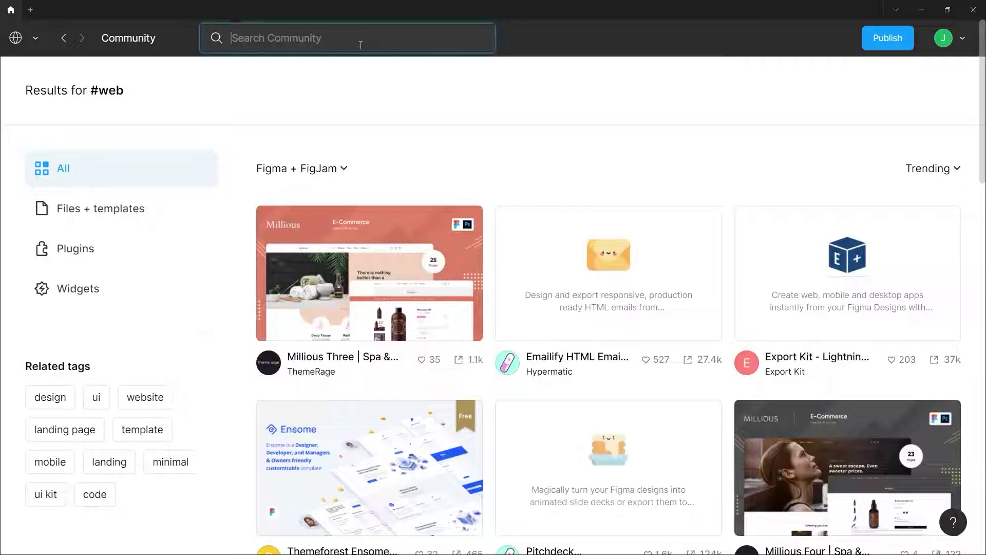
pyautogui.write('figma ios ui kit')
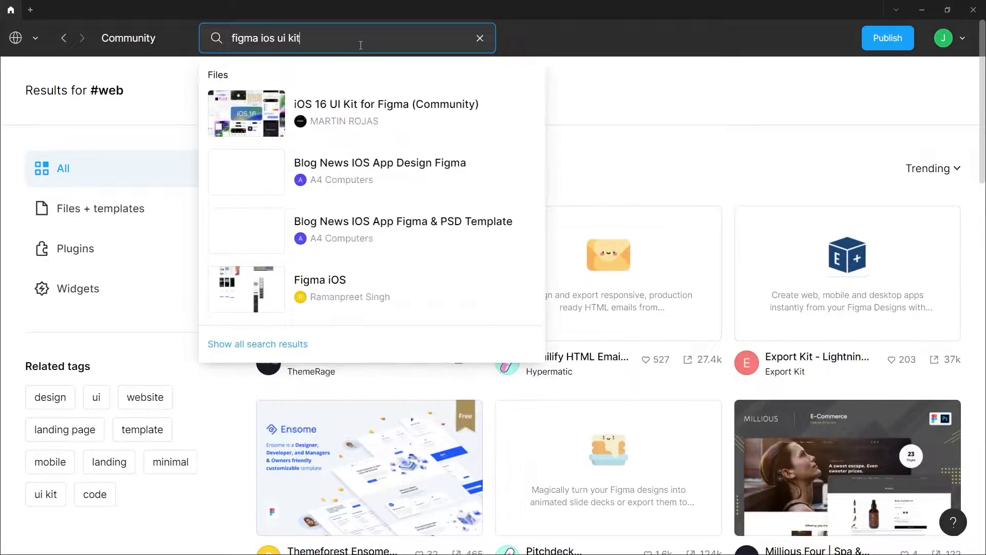
pyautogui.press('Return')
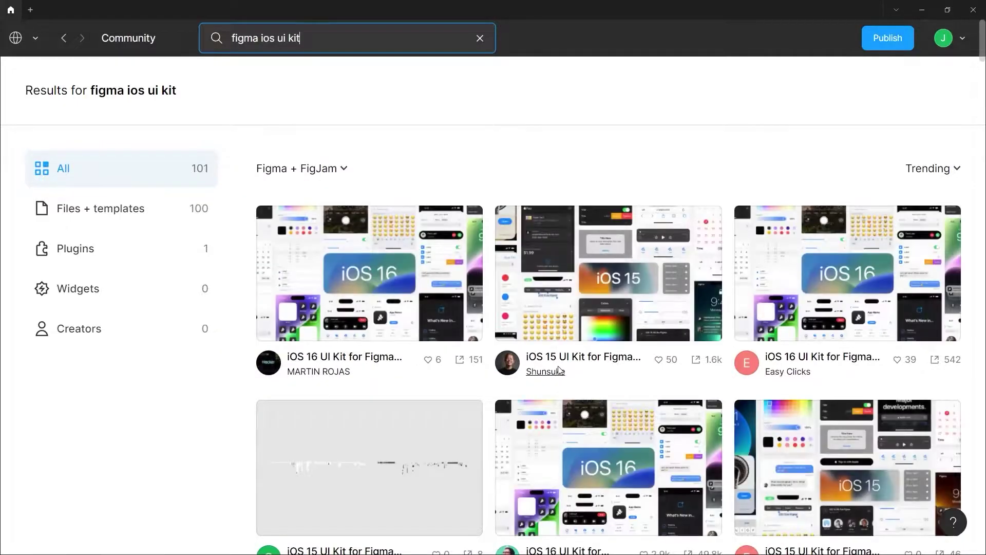
pyautogui.scroll(-4, 473, 395)
pyautogui.scroll(-12, 474, 396)
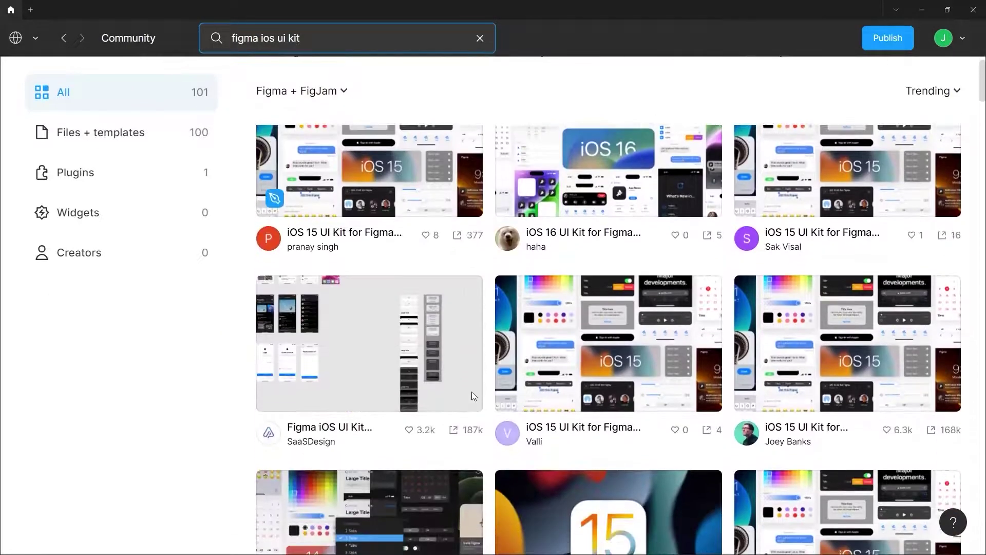
pyautogui.scroll(-8, 472, 392)
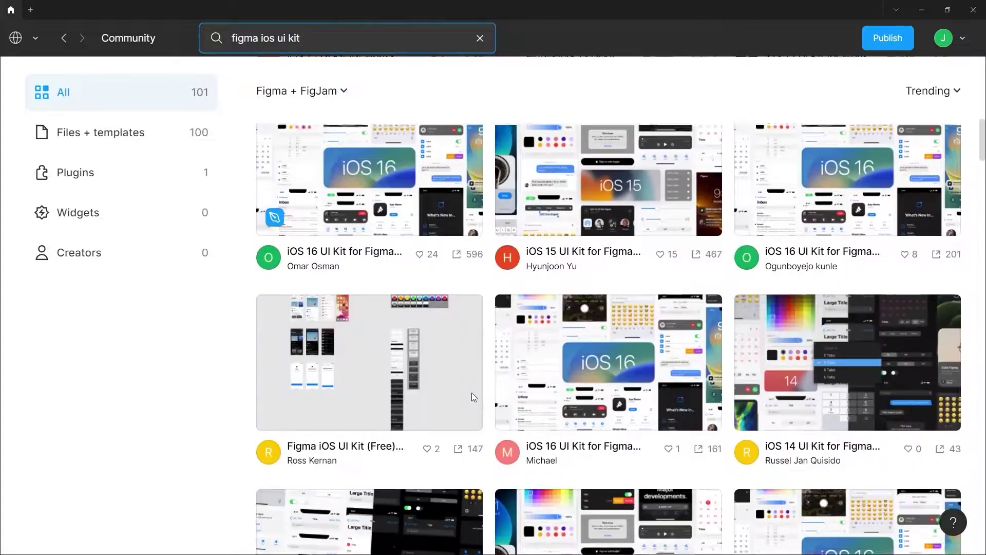
# - Copy Figma iOS UI Kit (Free) from its Community page into Drafts
pyautogui.click(348, 385)
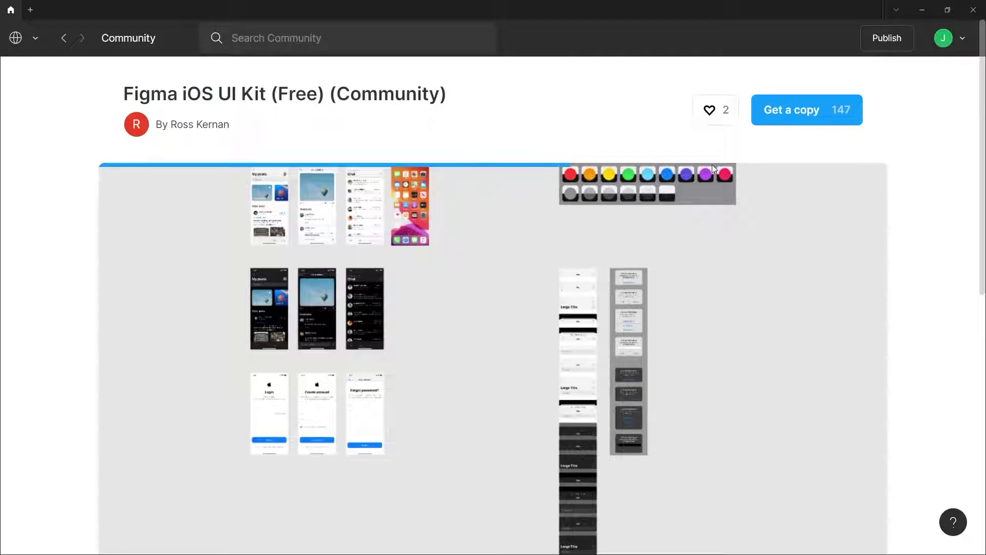
pyautogui.click(794, 111)
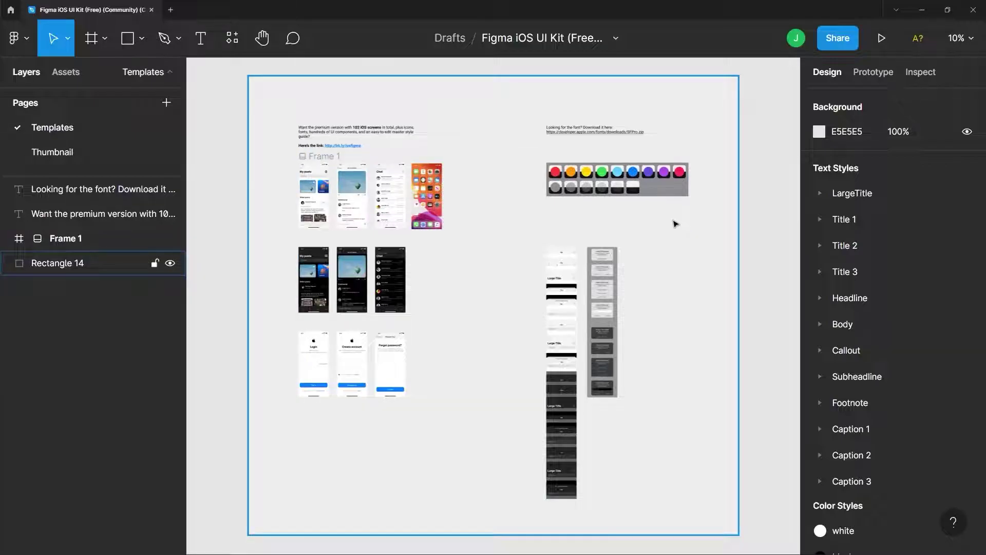
# - Zoom and pan so Frame 1 is fully visible, then close the iOS UI Kit draft
pyautogui.scroll(3, 584, 134)
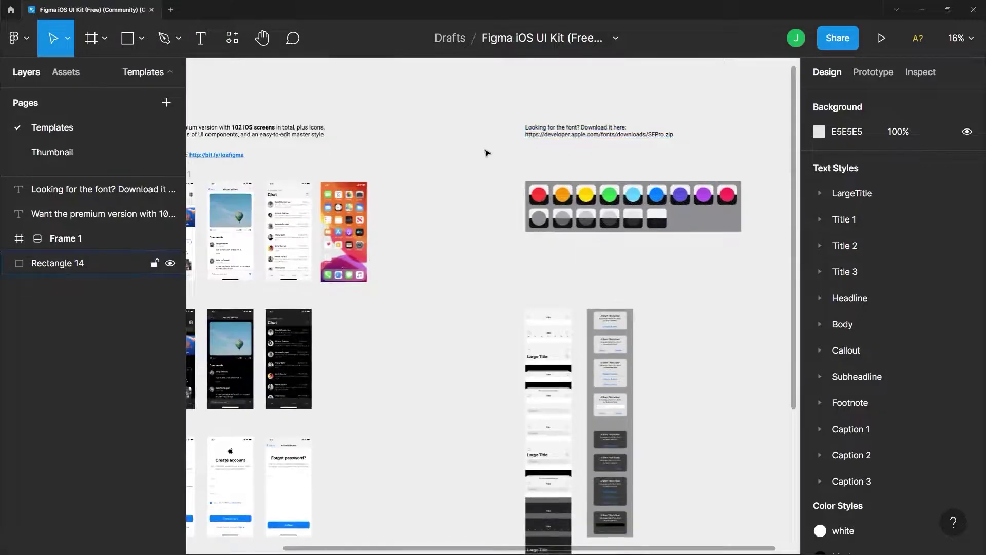
pyautogui.moveTo(469, 171); pyautogui.dragTo(545, 194)
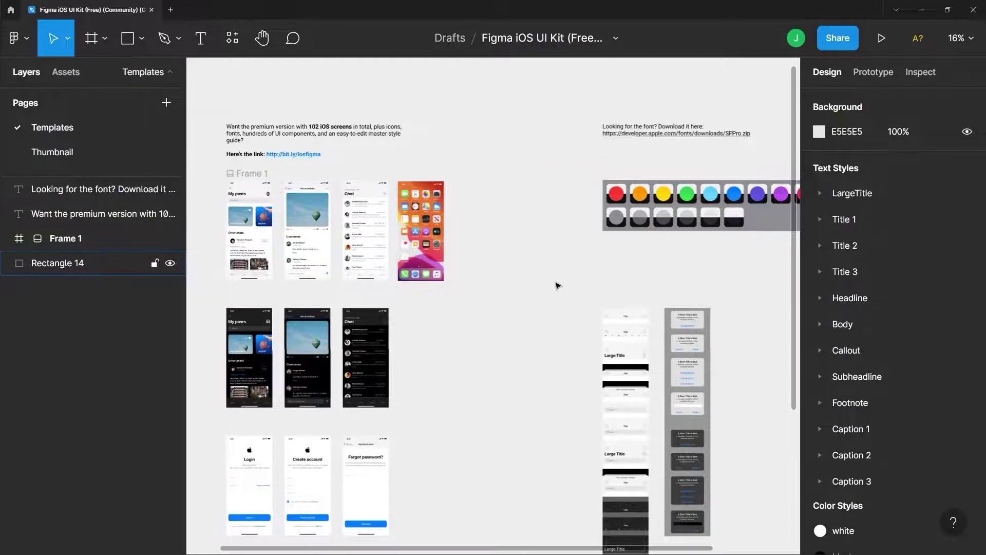
pyautogui.scroll(-2, 458, 276)
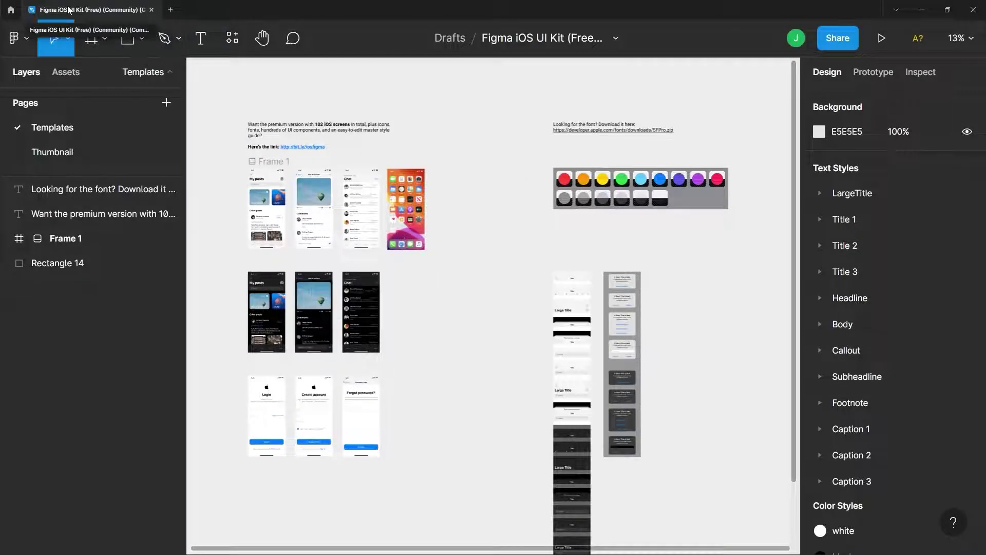
pyautogui.click(152, 10)
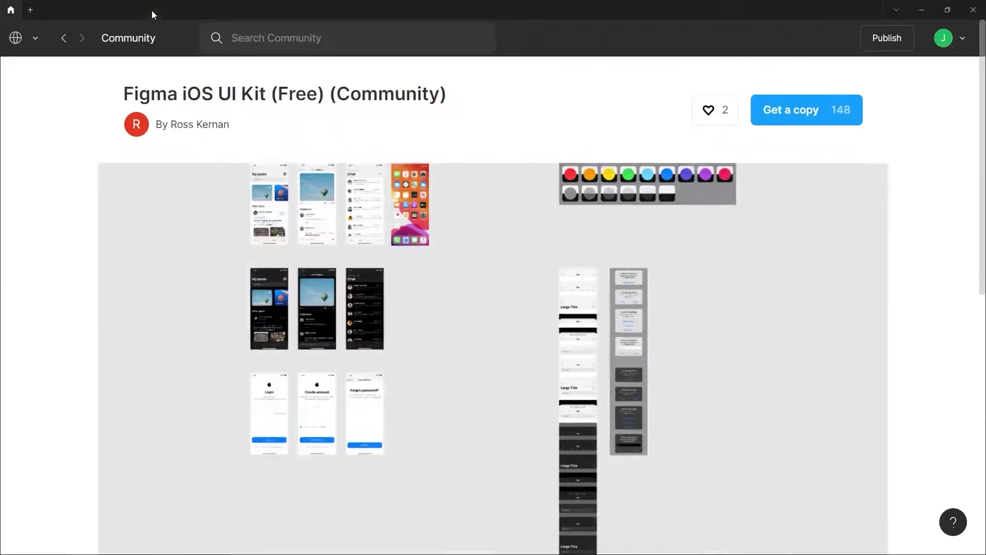
# - Search Figma Community for 'material theming' and review the 17 results
pyautogui.click(251, 40)
pyautogui.write('mater')
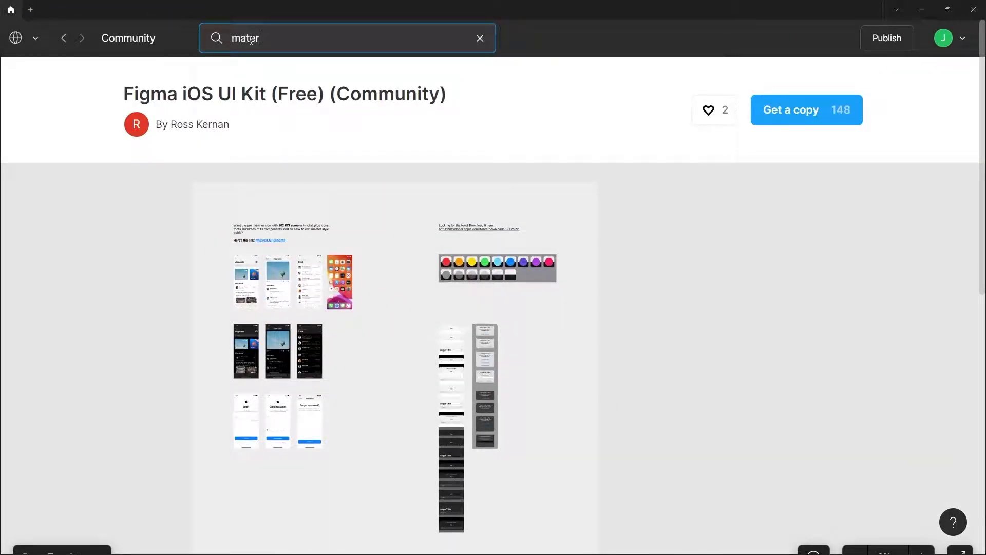
pyautogui.write('ial theming')
pyautogui.press('Return')
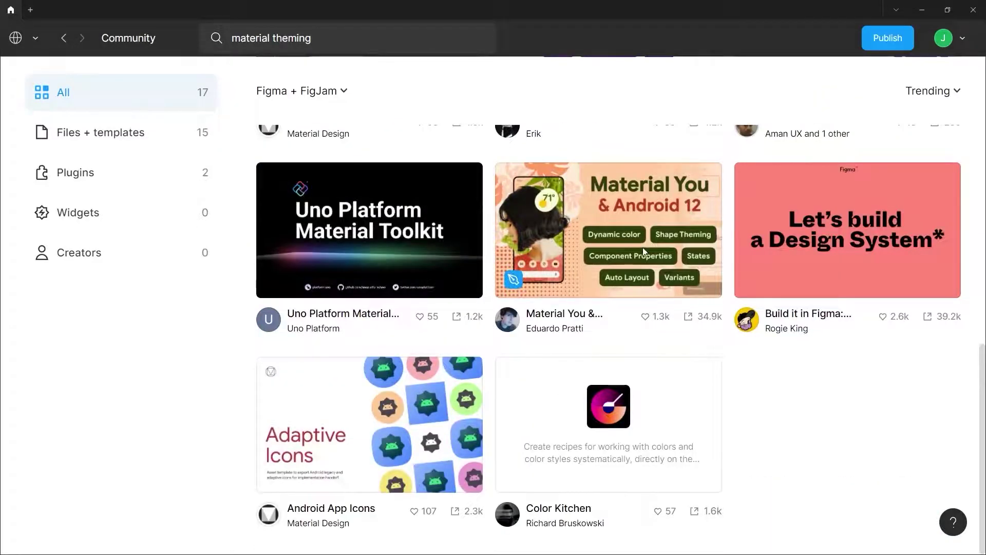
pyautogui.scroll(2, 615, 327)
pyautogui.scroll(-1, 577, 331)
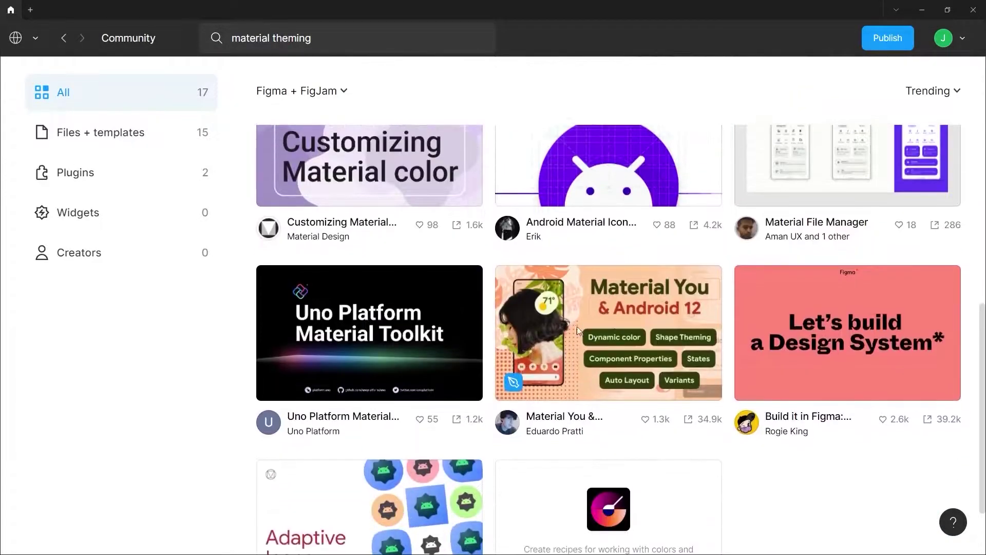
# - Open the Material You & Android 12 kit page, scroll its details, and copy it into Drafts
pyautogui.click(562, 335)
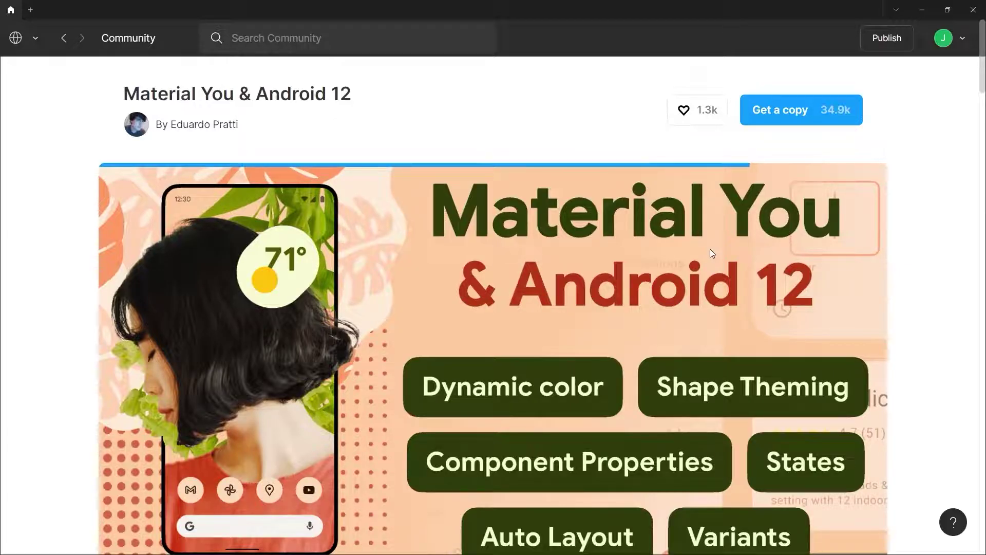
pyautogui.scroll(-3, 710, 249)
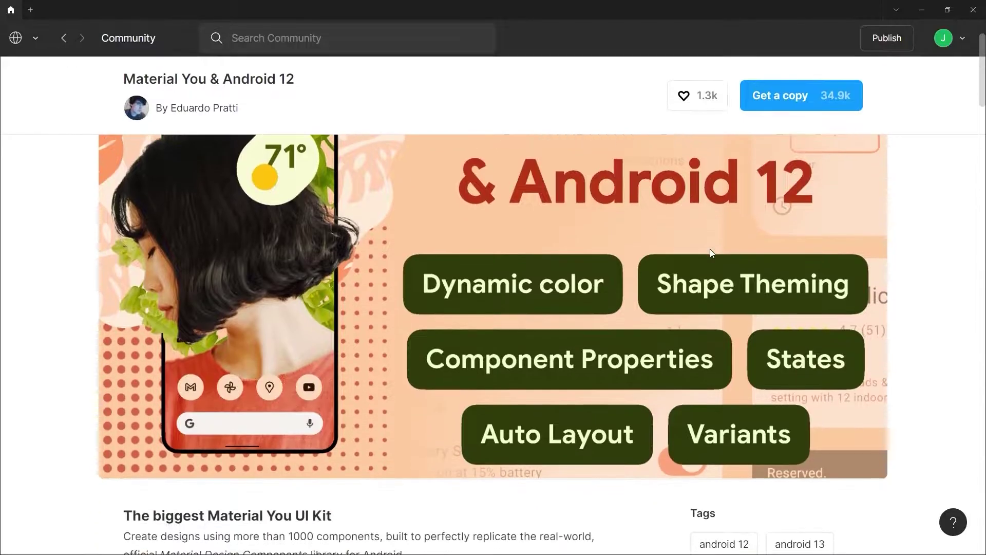
pyautogui.scroll(-1, 729, 261)
pyautogui.scroll(2, 786, 185)
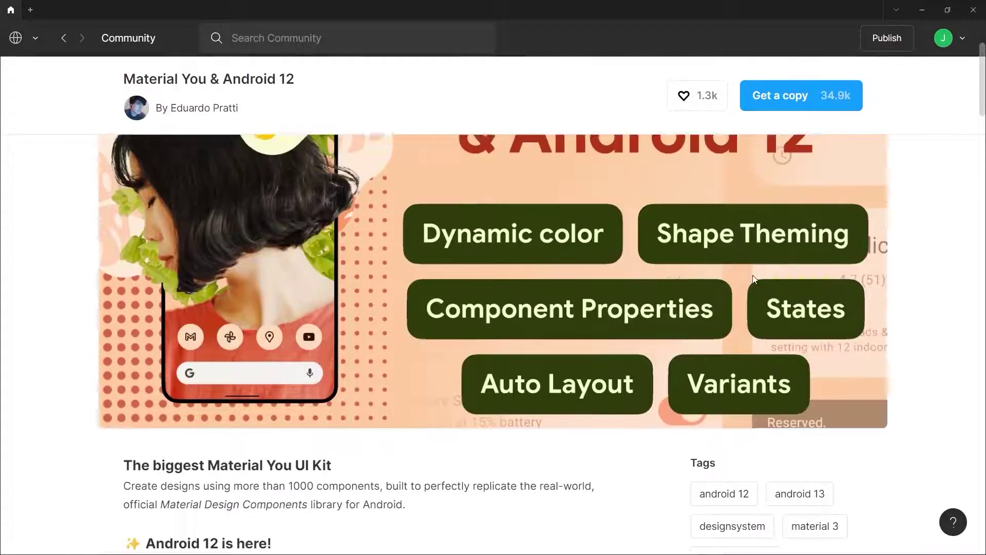
pyautogui.click(815, 94)
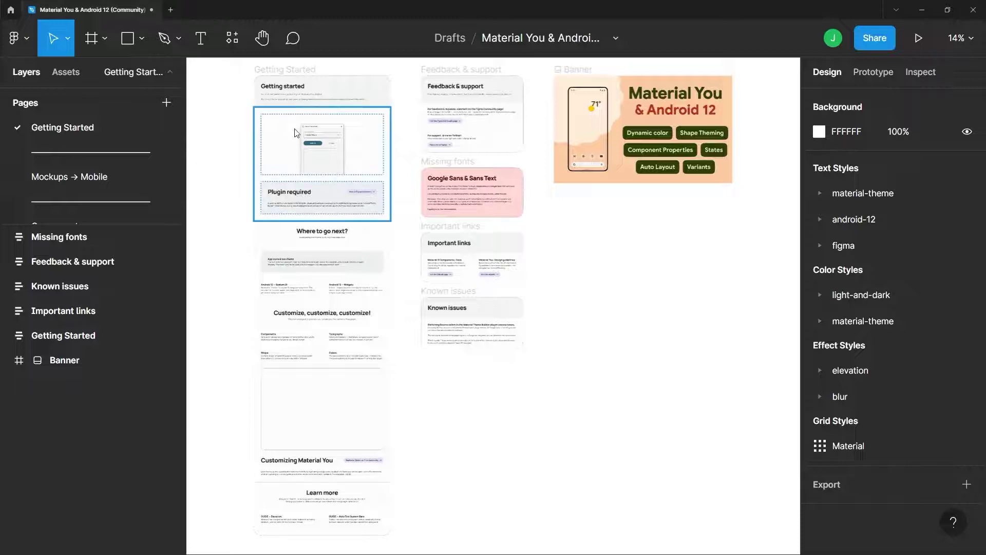
pyautogui.doubleClick(60, 128)
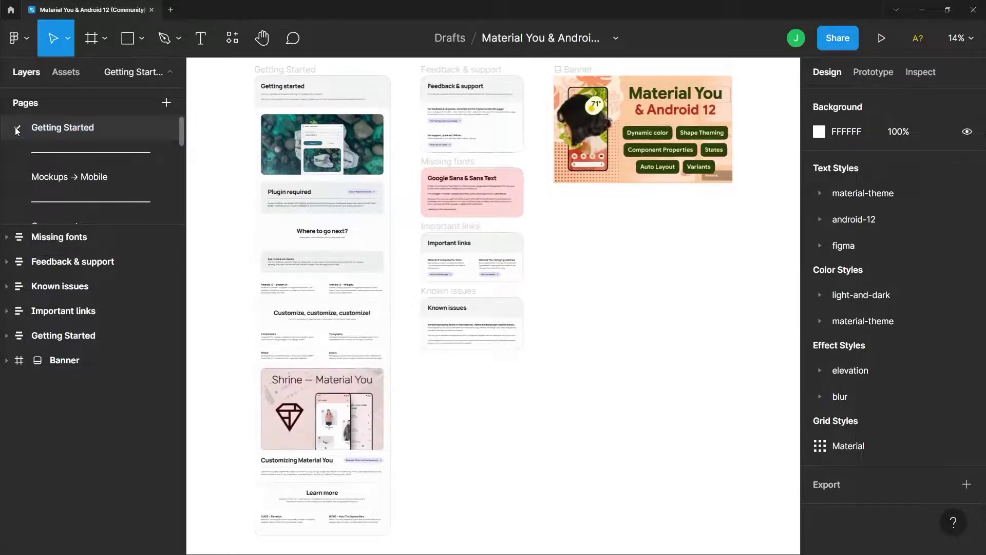
pyautogui.click(253, 138)
pyautogui.scroll(10, 271, 116)
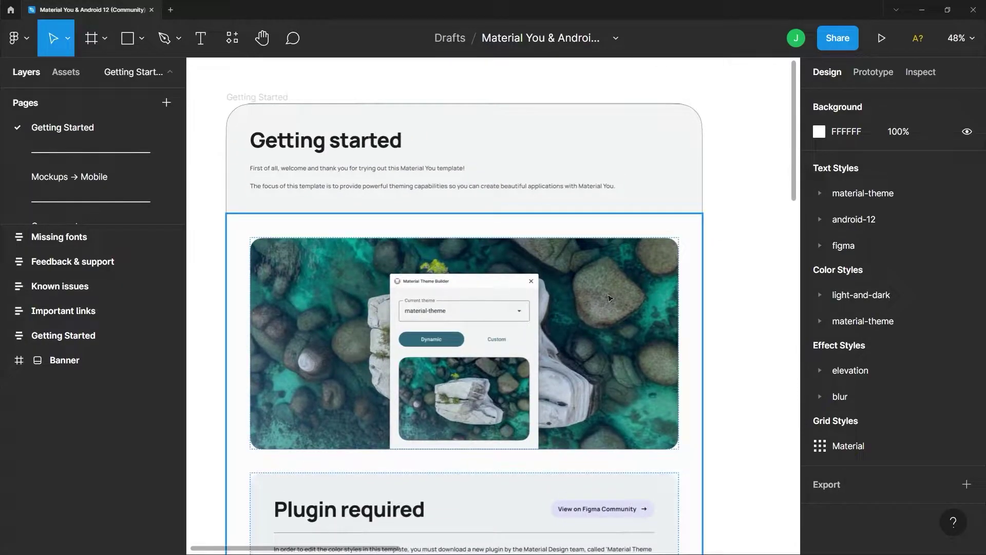
pyautogui.scroll(-2, 723, 313)
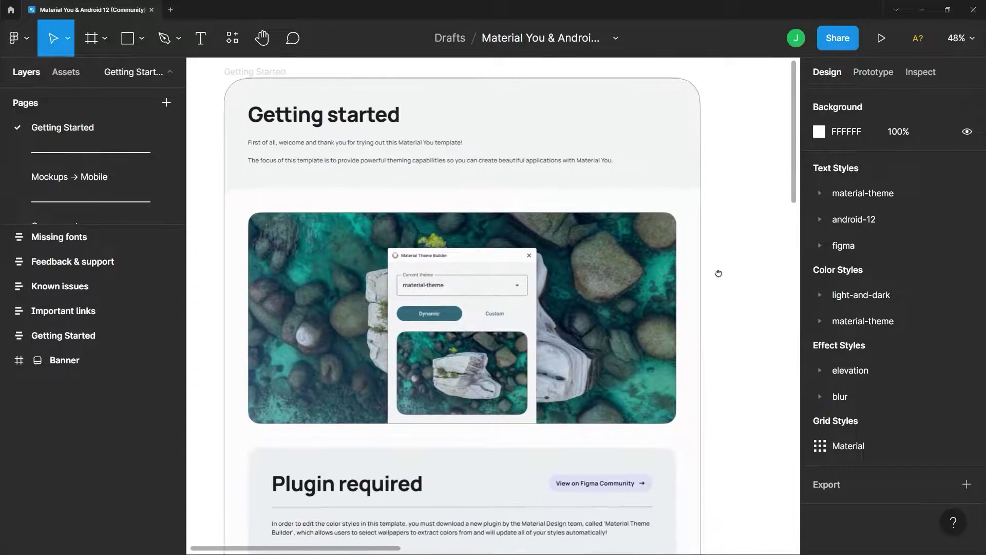
pyautogui.scroll(-5, 720, 273)
pyautogui.moveTo(735, 286); pyautogui.dragTo(652, 264)
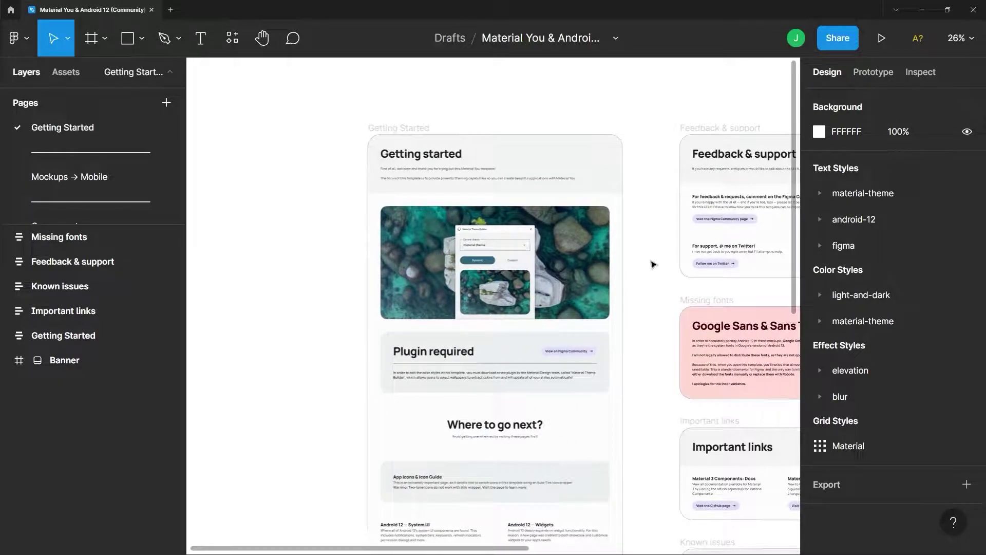